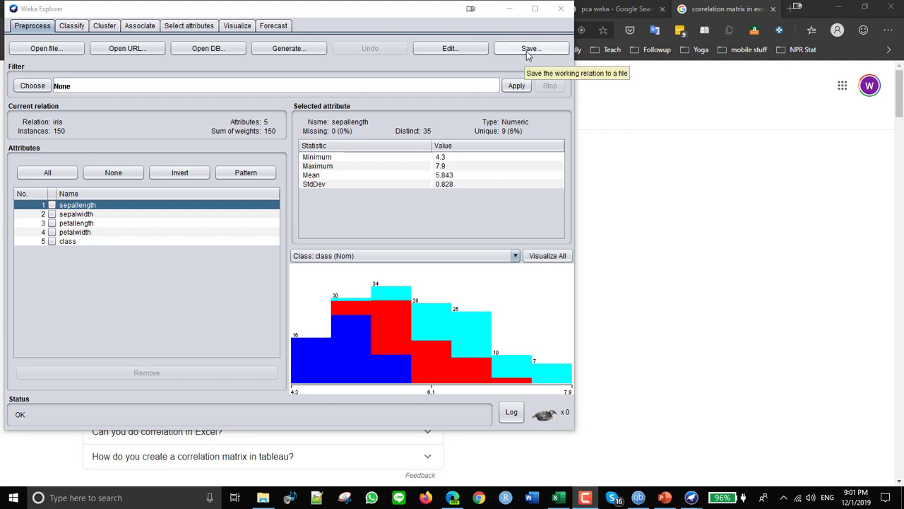
Cancel Weka's save dialog for the iris relation and glance at the correlation matrix web search.
{"action": "left_click", "coordinate": [528, 53]}
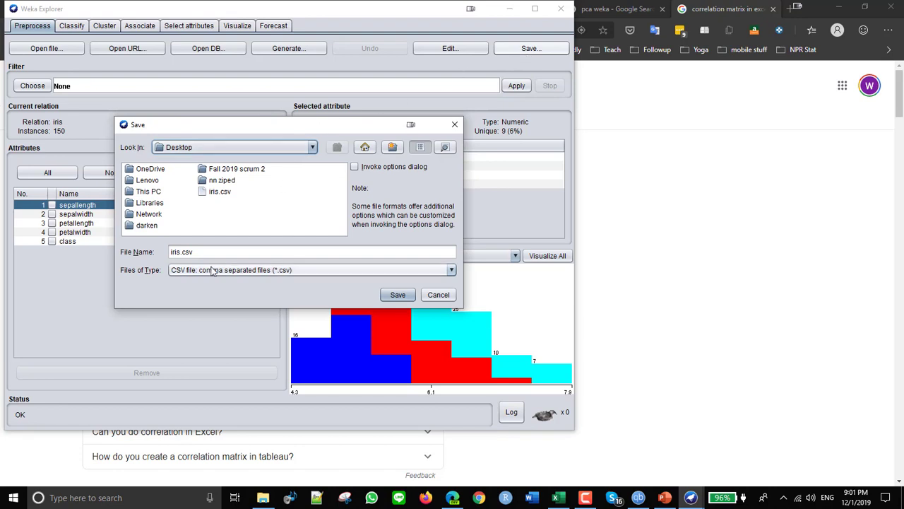
{"action": "left_click", "coordinate": [455, 125]}
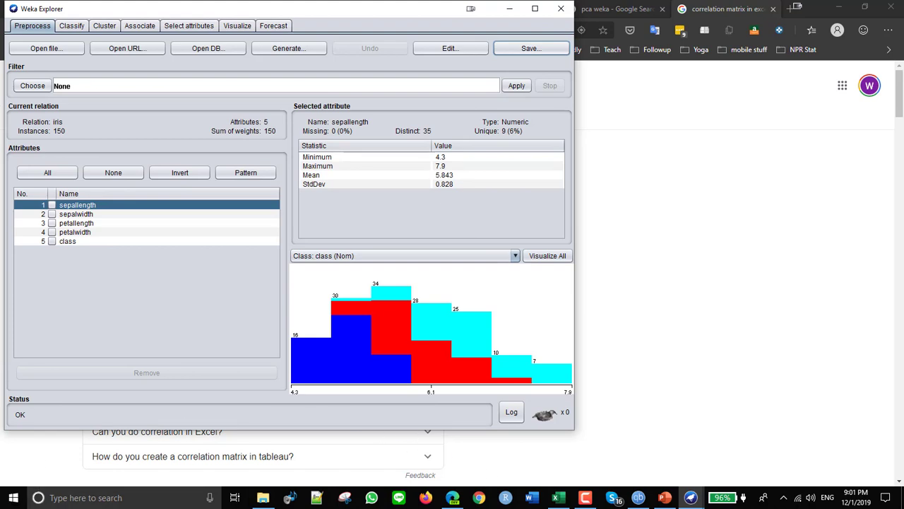
{"action": "key", "text": "alt+Tab"}
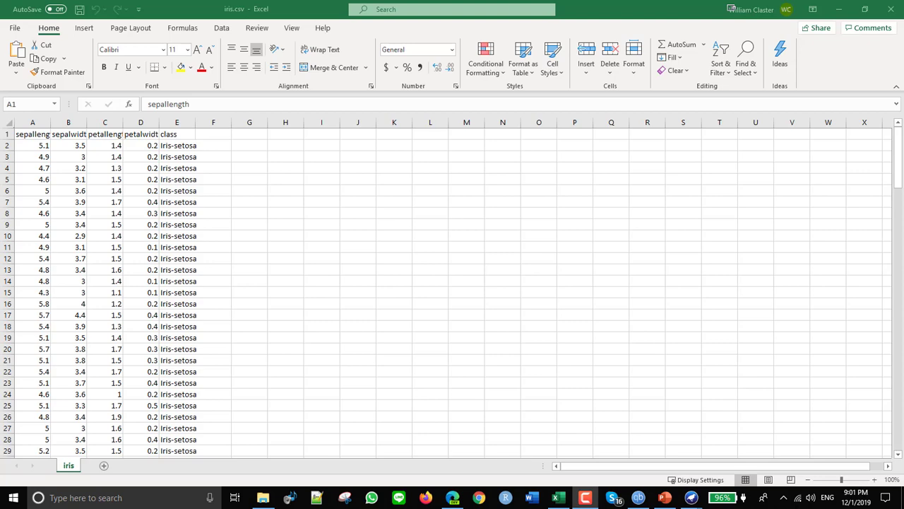
{"action": "key", "text": "alt+Tab"}
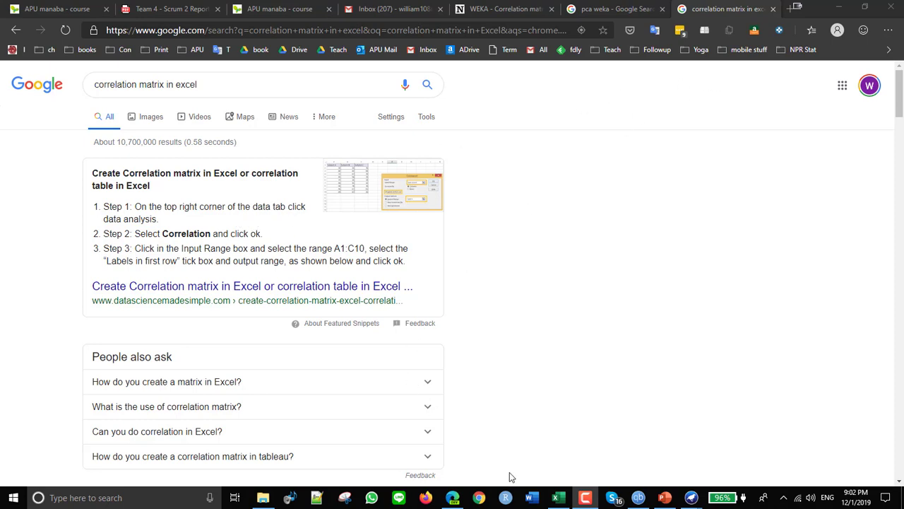
Return to the iris.csv spreadsheet in Excel, view the Data tab, then go back to Home.
{"action": "left_click", "coordinate": [560, 498]}
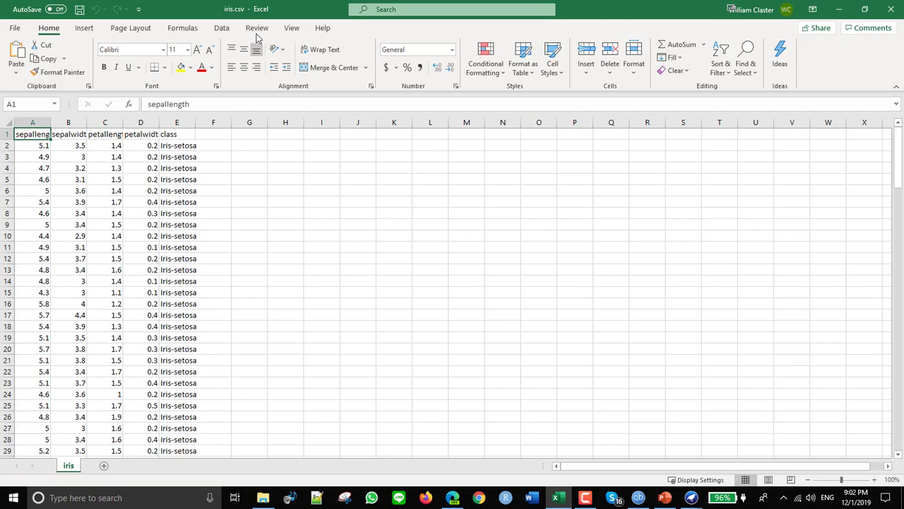
{"action": "left_click", "coordinate": [228, 31]}
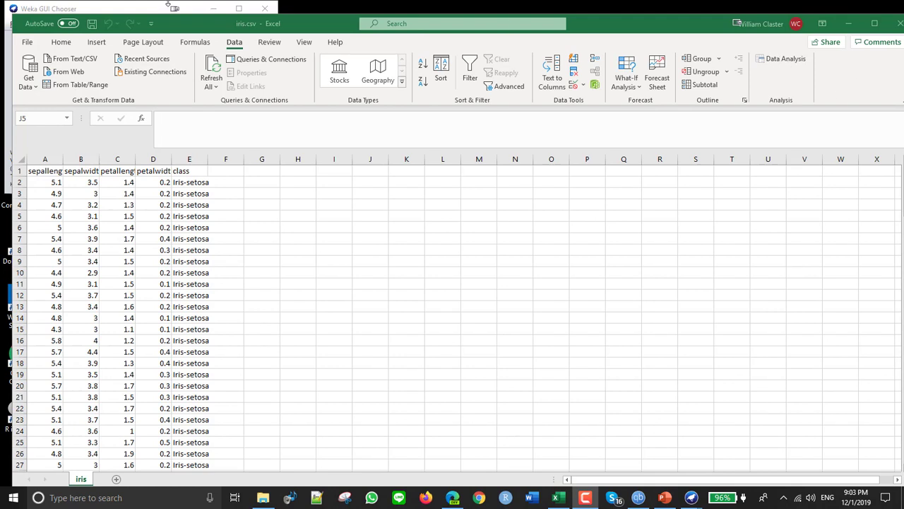
{"action": "left_click", "coordinate": [62, 46]}
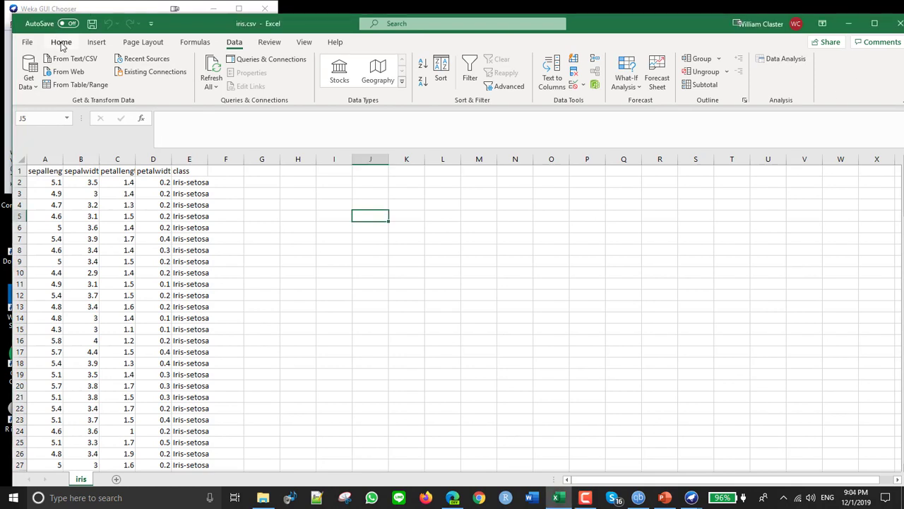
{"action": "left_click", "coordinate": [61, 44]}
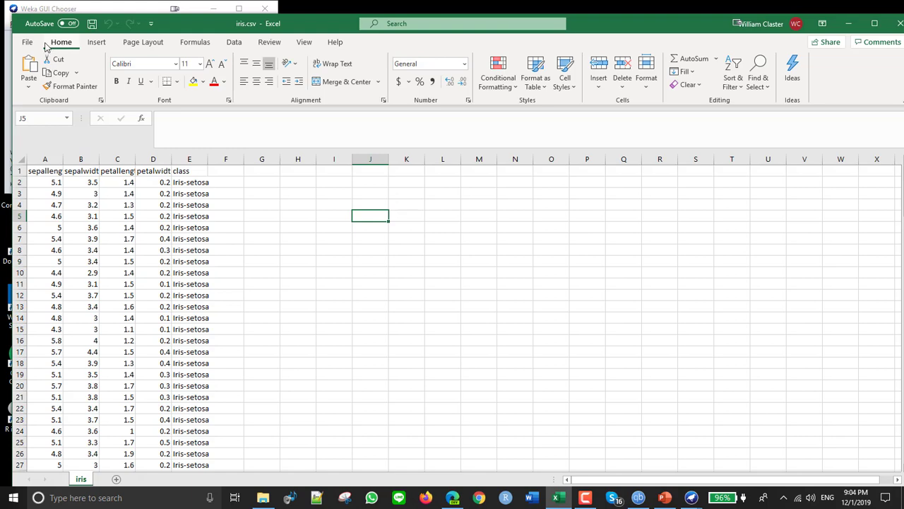
{"action": "left_click", "coordinate": [27, 43]}
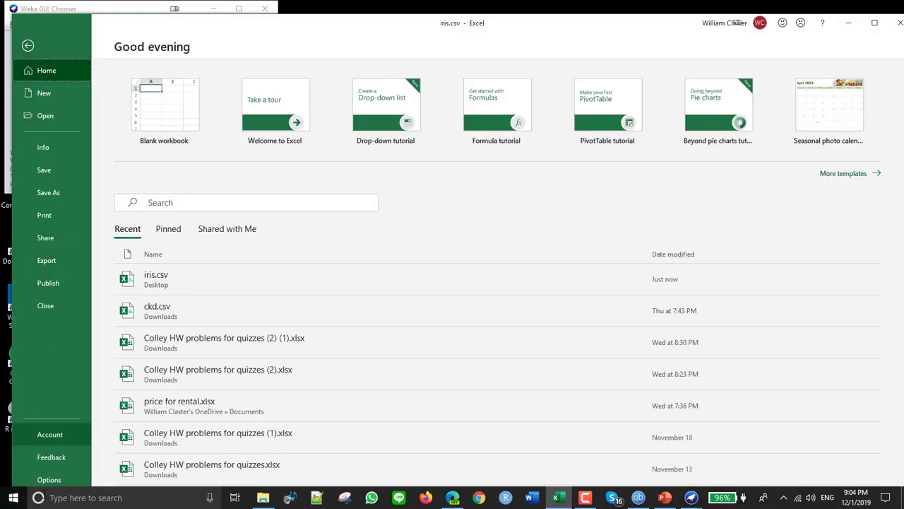
{"action": "left_click", "coordinate": [49, 479]}
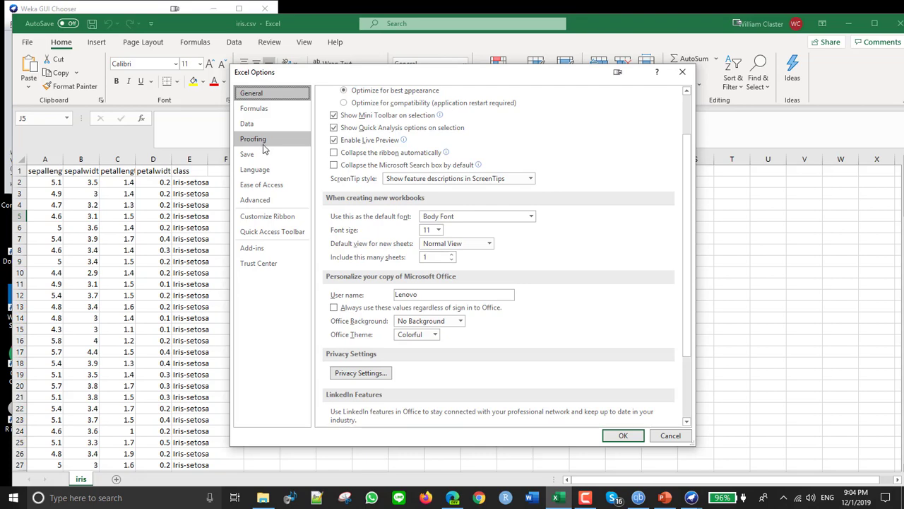
{"action": "left_click", "coordinate": [252, 248]}
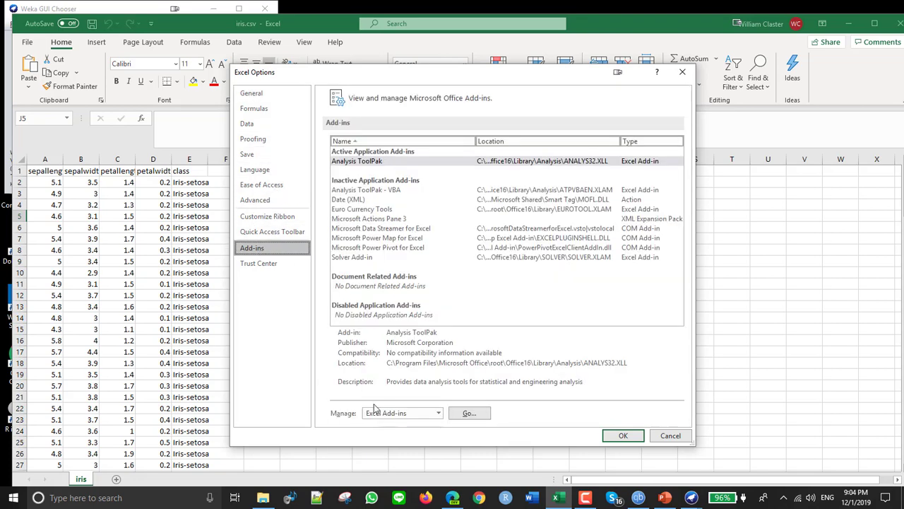
{"action": "left_click", "coordinate": [470, 414]}
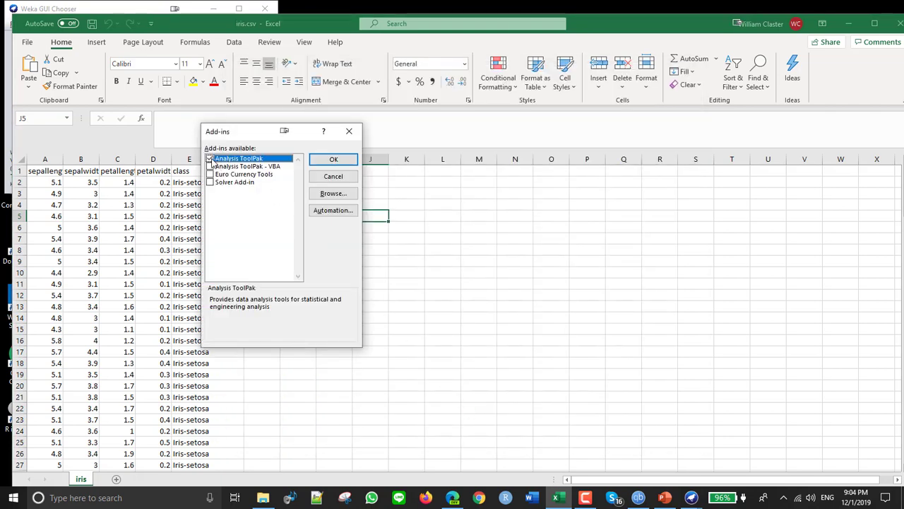
{"action": "left_click", "coordinate": [333, 160]}
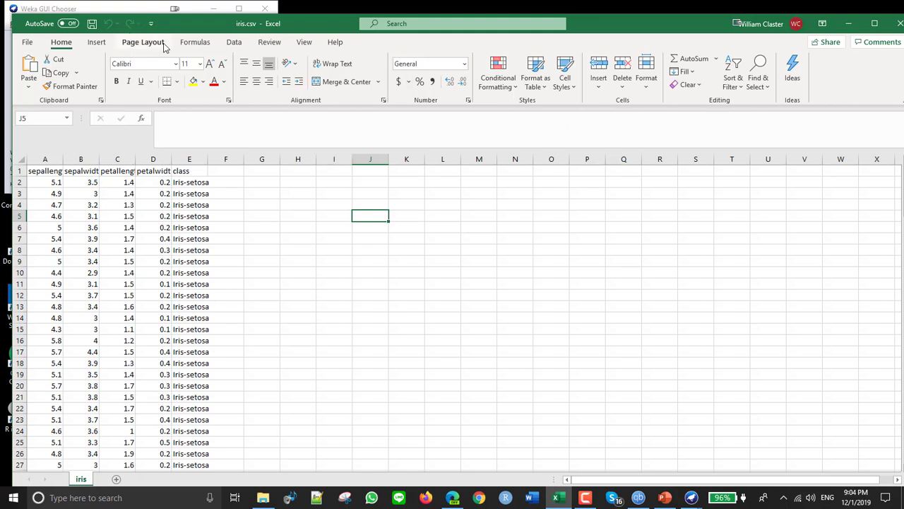
Check the web correlation instructions, then pick Correlation from the Data Analysis tools.
{"action": "left_click", "coordinate": [234, 44]}
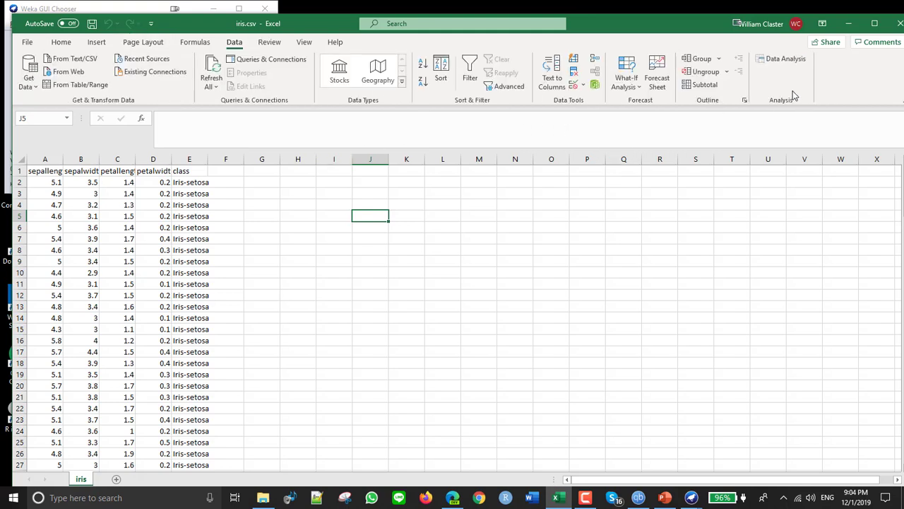
{"action": "key", "text": "alt+Tab"}
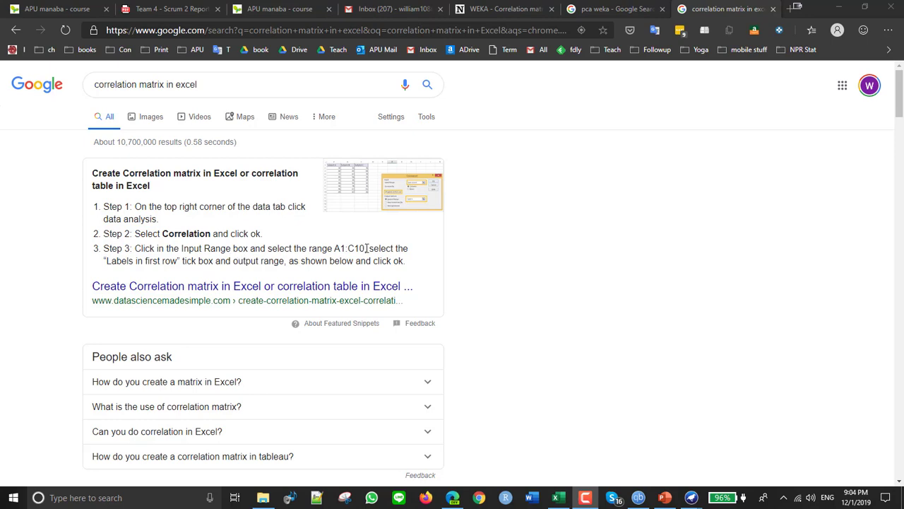
{"action": "left_click", "coordinate": [843, 9]}
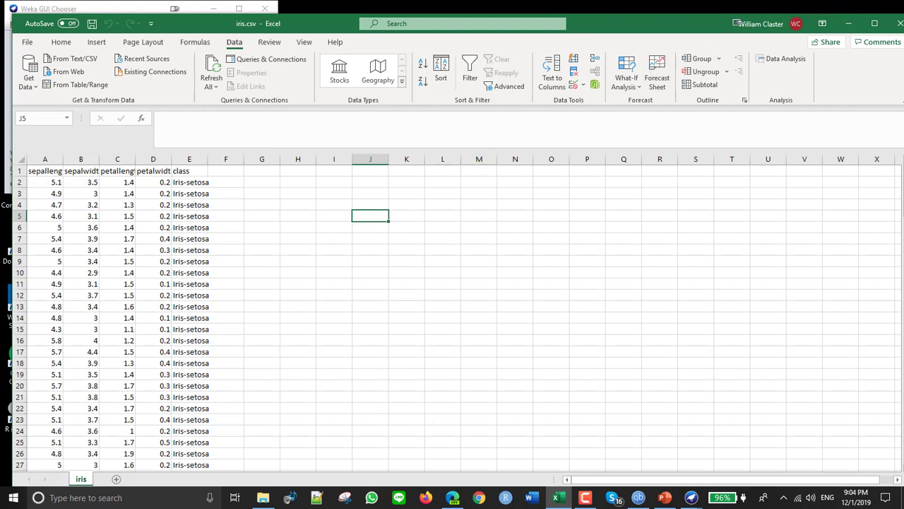
{"action": "left_click", "coordinate": [780, 62]}
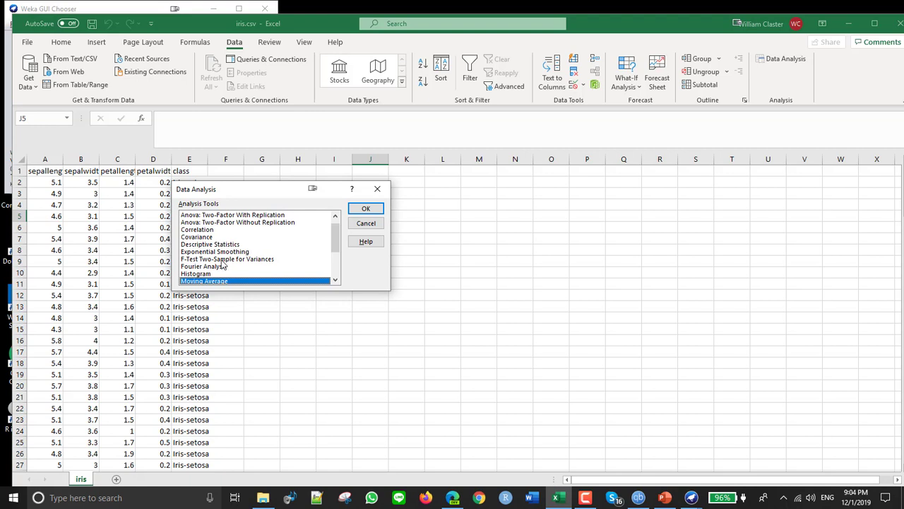
{"action": "left_click", "coordinate": [207, 231]}
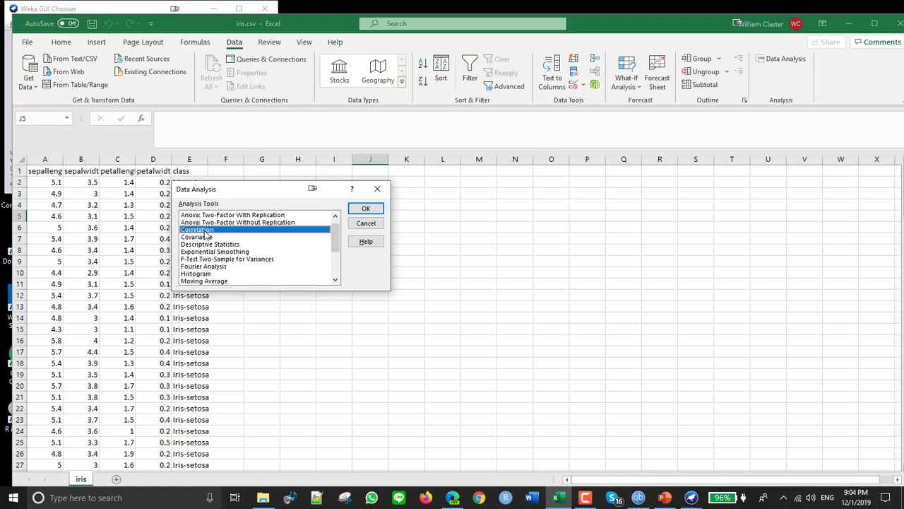
Run Correlation on A1:D151 with Labels in First Row, outputting to a new worksheet.
{"action": "left_click", "coordinate": [366, 210]}
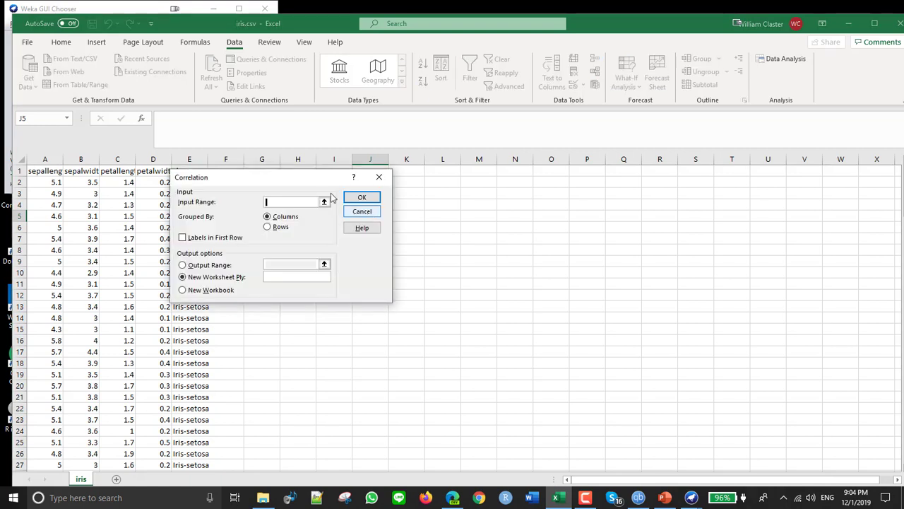
{"action": "left_click_drag", "start_coordinate": [287, 184], "coordinate": [505, 186]}
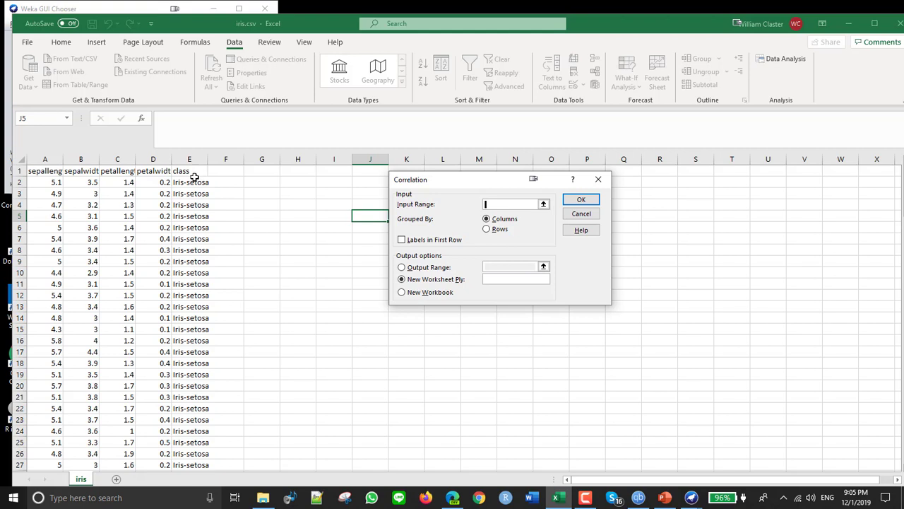
{"action": "left_click_drag", "start_coordinate": [41, 172], "coordinate": [147, 479]}
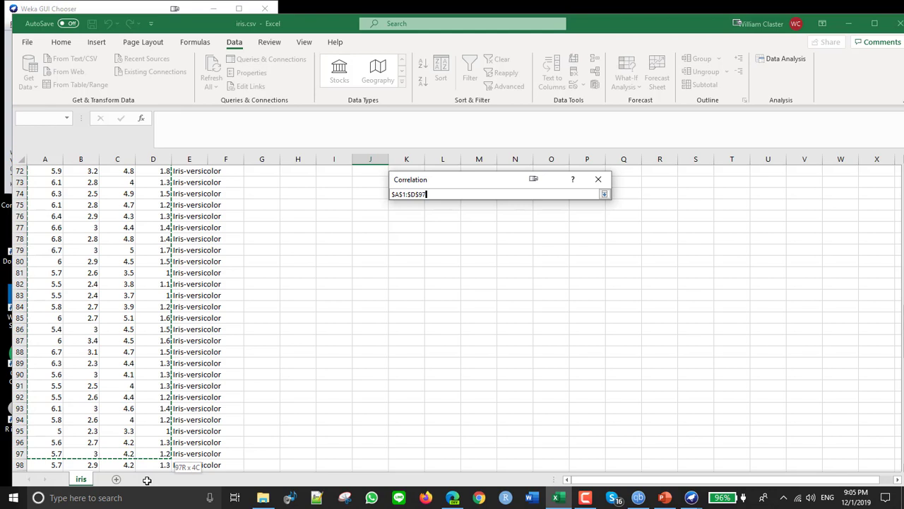
{"action": "left_click_drag", "start_coordinate": [147, 479], "coordinate": [147, 479]}
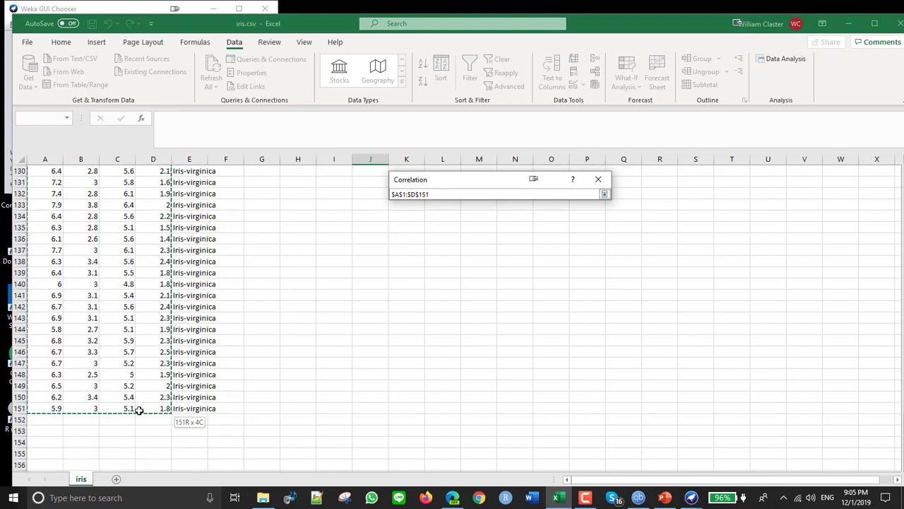
{"action": "left_click_drag", "start_coordinate": [139, 411], "coordinate": [139, 411]}
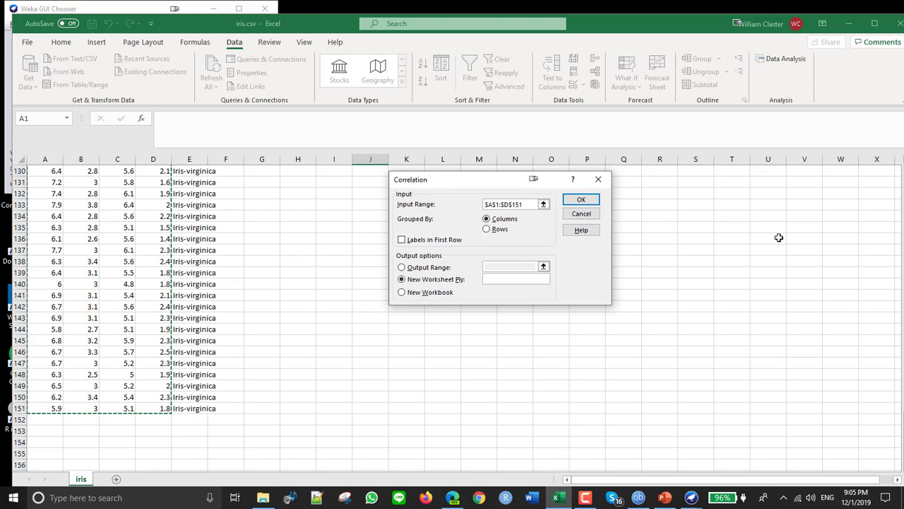
{"action": "scroll", "coordinate": [779, 238], "scroll_direction": "up", "scroll_amount": 16}
{"action": "scroll", "coordinate": [779, 237], "scroll_direction": "up", "scroll_amount": 20}
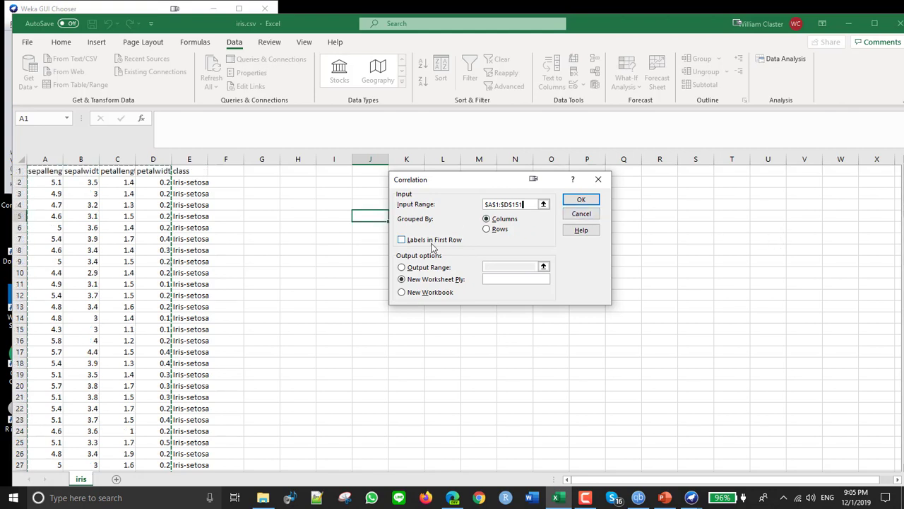
{"action": "left_click", "coordinate": [403, 241]}
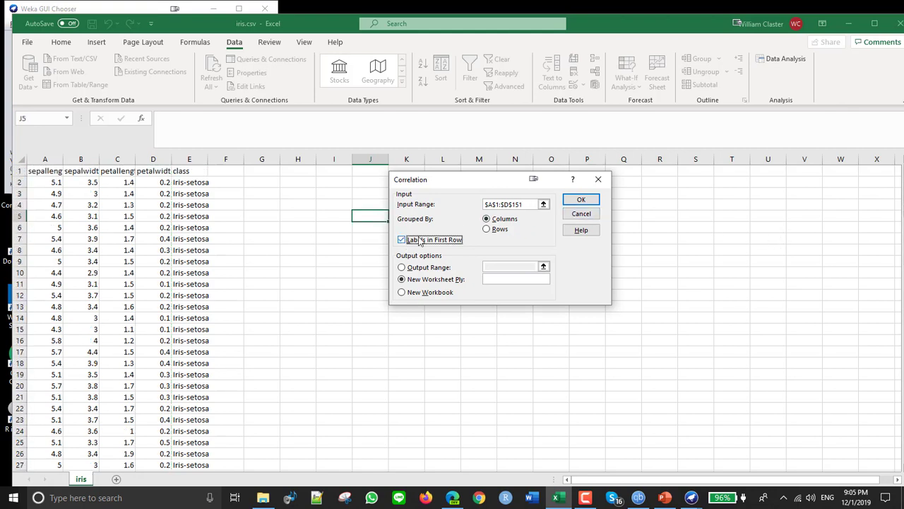
{"action": "left_click", "coordinate": [581, 202]}
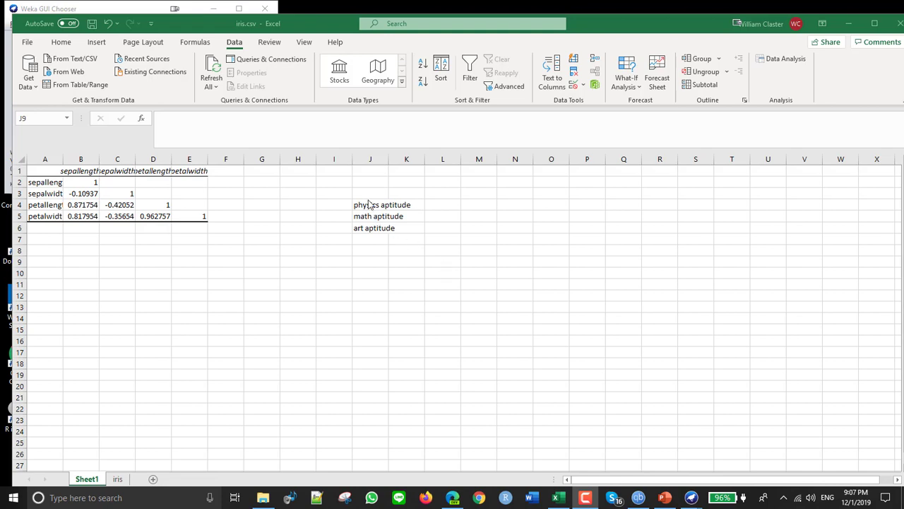
Select the physics, math and art aptitude labels in J4:J6, ending on math aptitude in J5.
{"action": "left_click_drag", "start_coordinate": [373, 207], "coordinate": [377, 212]}
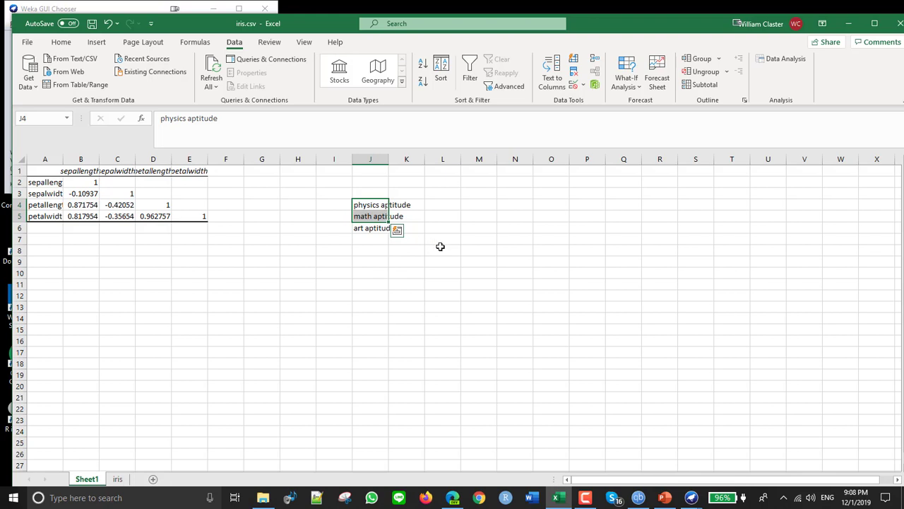
{"action": "left_click_drag", "start_coordinate": [360, 216], "coordinate": [360, 227]}
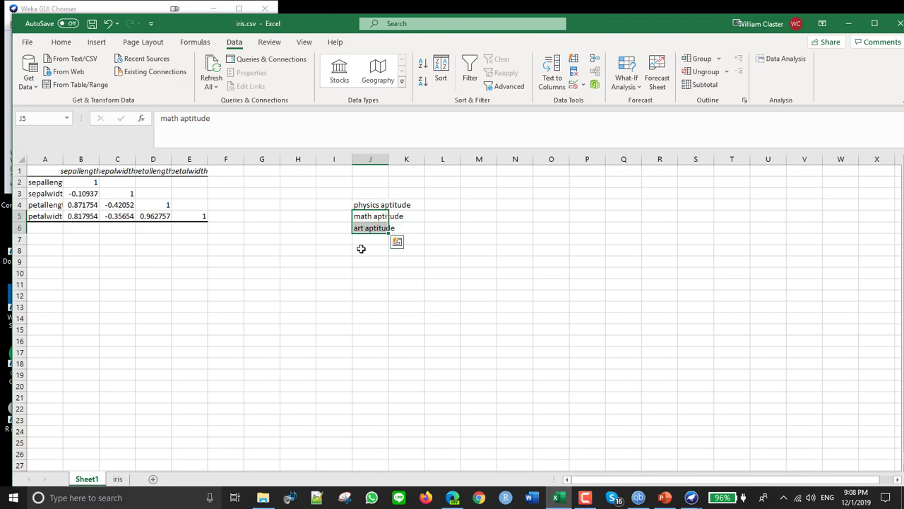
{"action": "left_click_drag", "start_coordinate": [370, 204], "coordinate": [375, 217]}
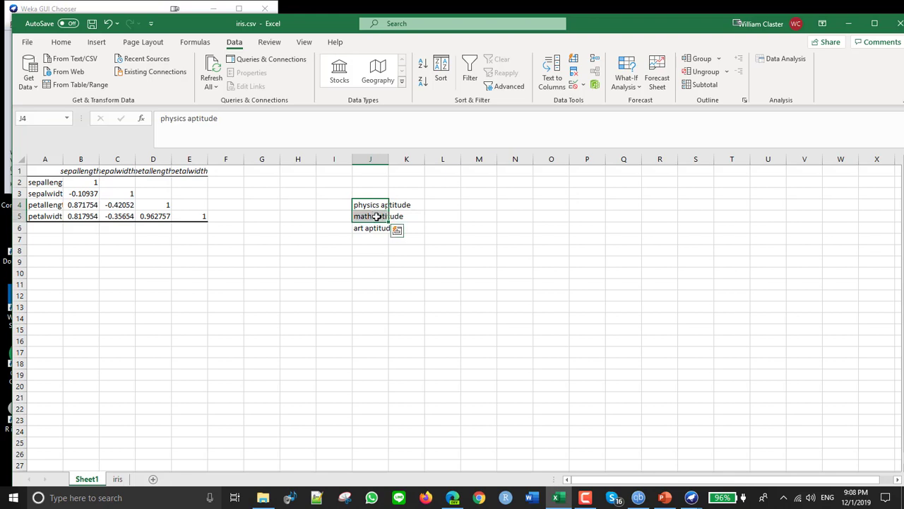
{"action": "left_click", "coordinate": [376, 217]}
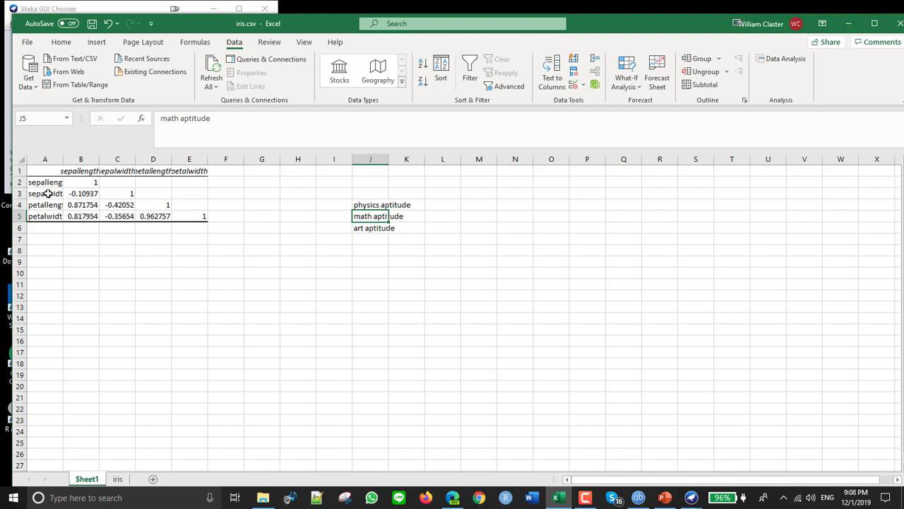
{"action": "left_click", "coordinate": [47, 193]}
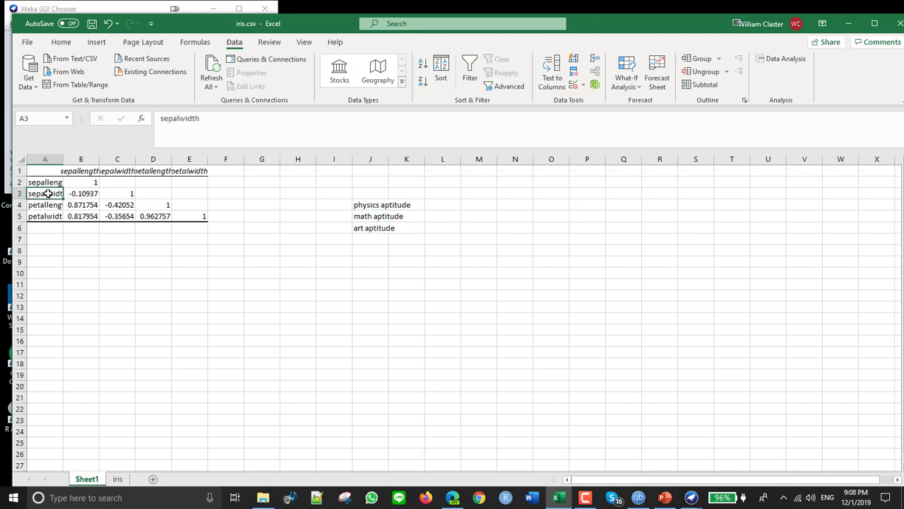
{"action": "left_click", "coordinate": [91, 172]}
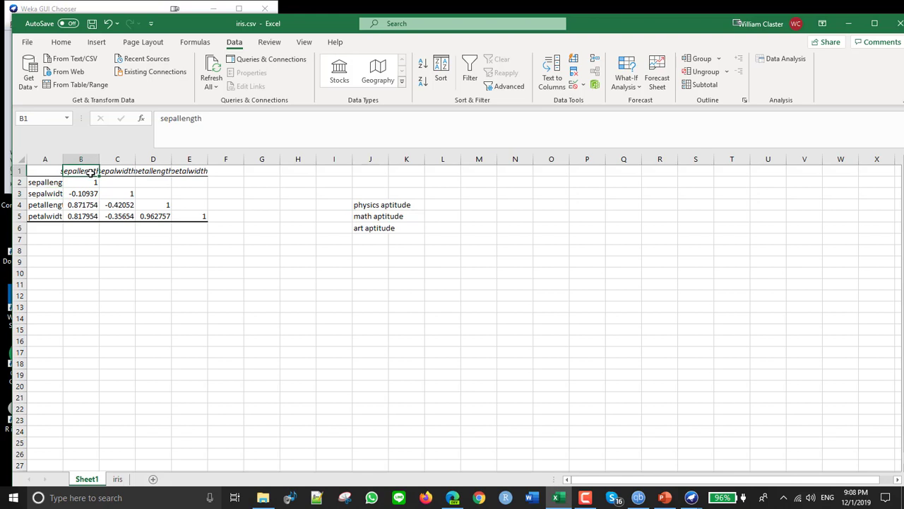
{"action": "left_click", "coordinate": [45, 193]}
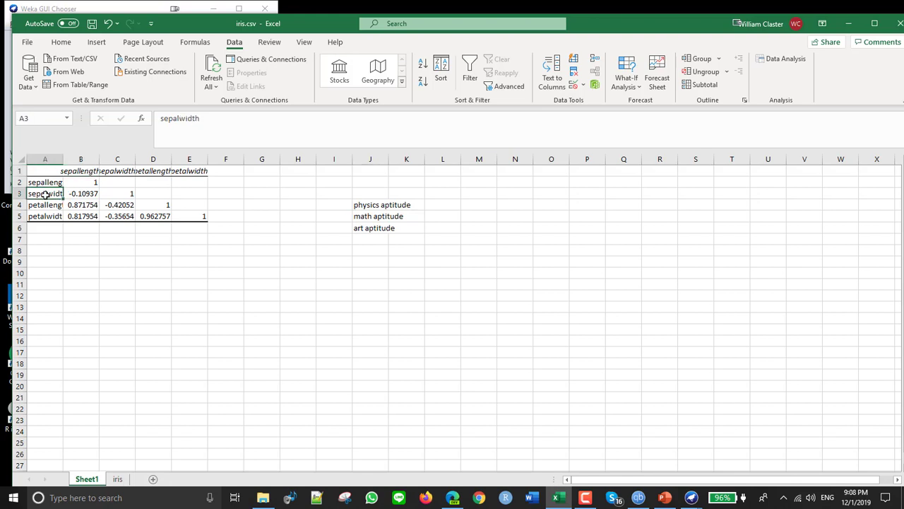
{"action": "left_click", "coordinate": [82, 170]}
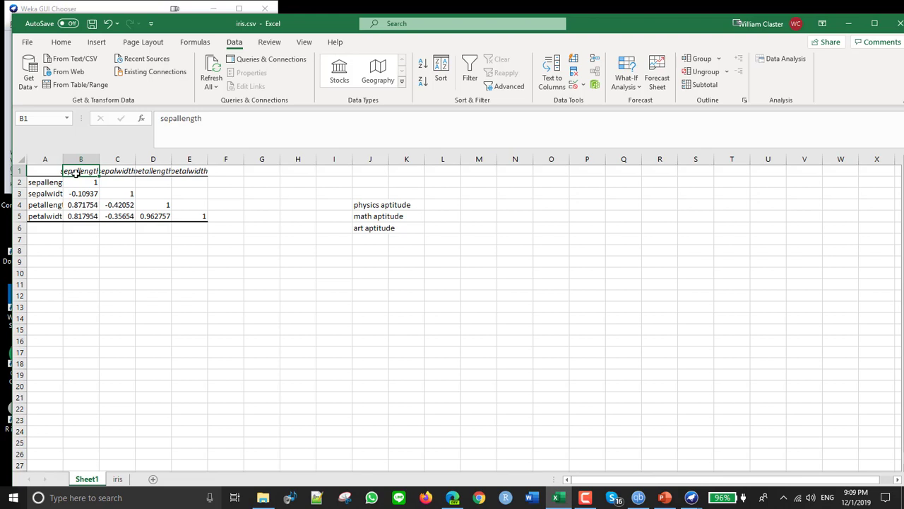
{"action": "left_click", "coordinate": [81, 194]}
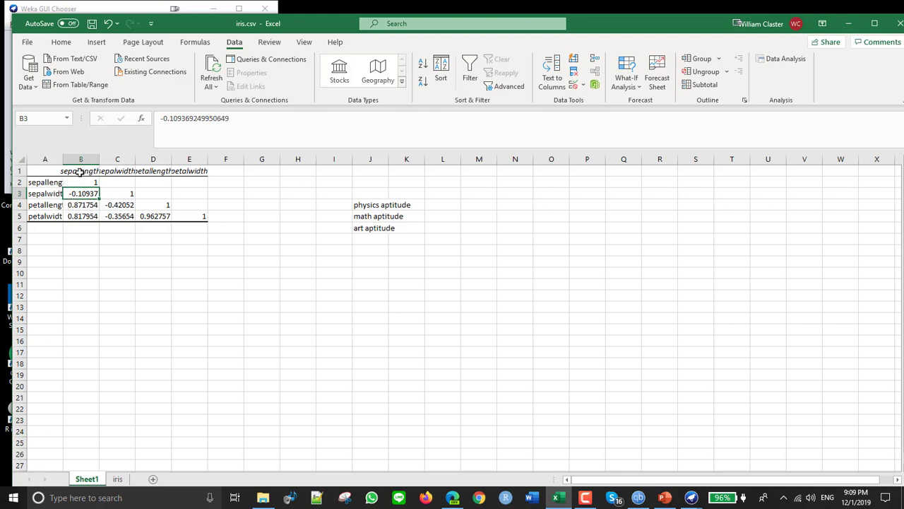
{"action": "left_click", "coordinate": [86, 204]}
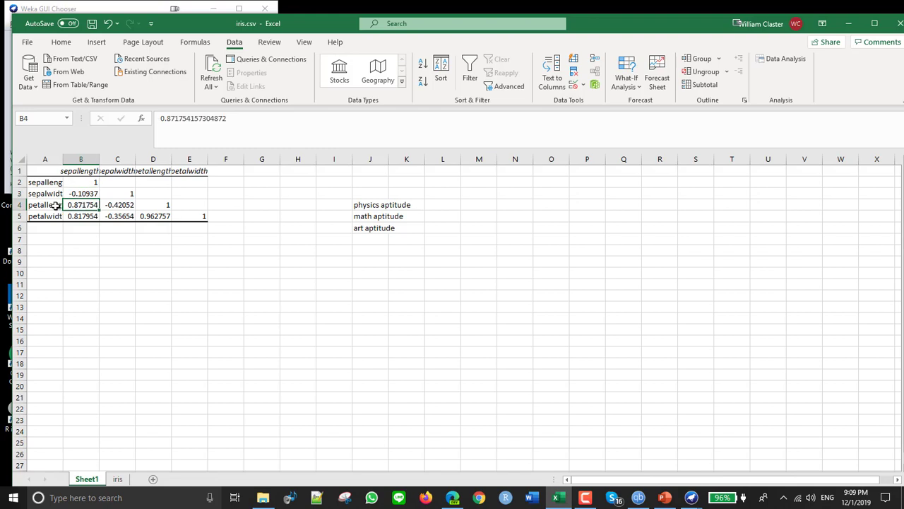
{"action": "left_click", "coordinate": [57, 205]}
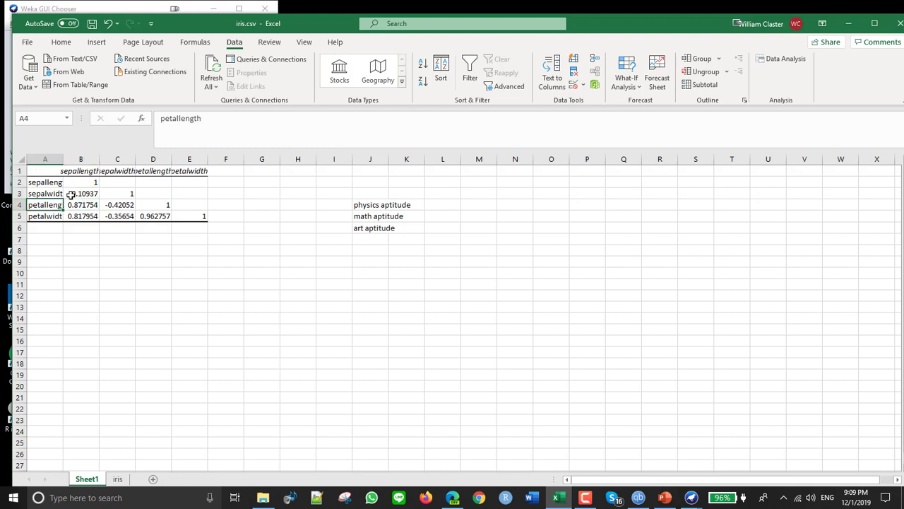
{"action": "left_click", "coordinate": [88, 171]}
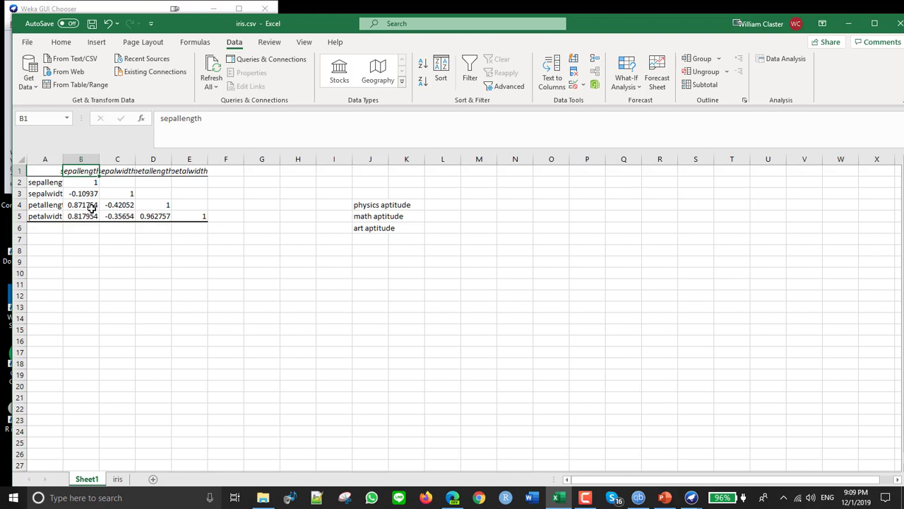
{"action": "left_click", "coordinate": [51, 204]}
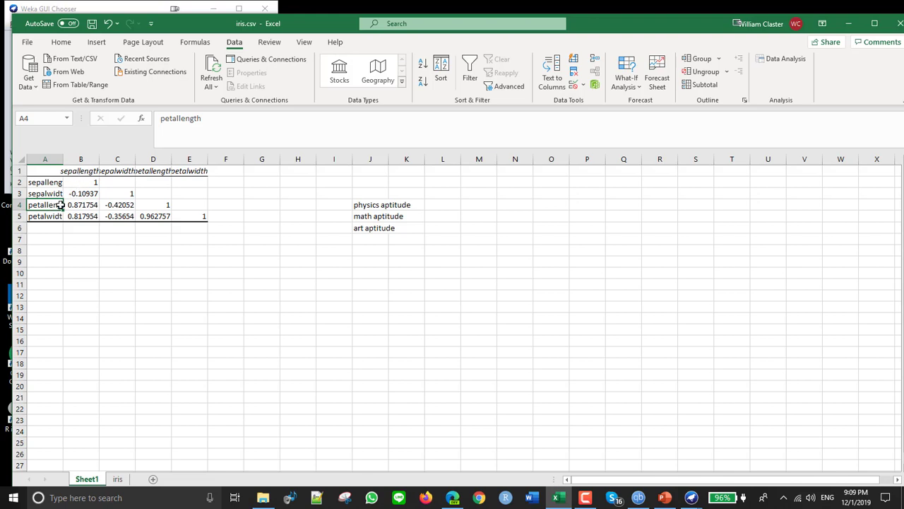
Autofit columns A, B and C so row labels and correlation values show in full.
{"action": "double_click", "coordinate": [64, 160]}
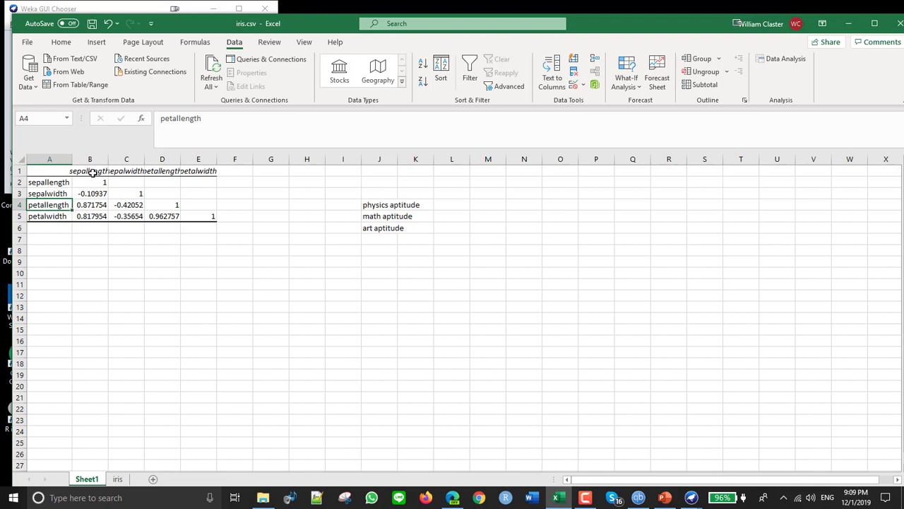
{"action": "double_click", "coordinate": [108, 156]}
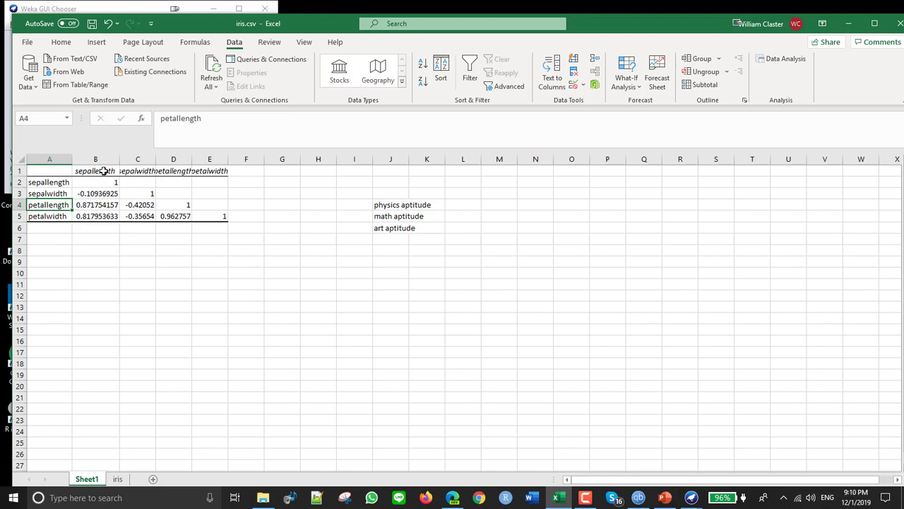
{"action": "left_click", "coordinate": [100, 216]}
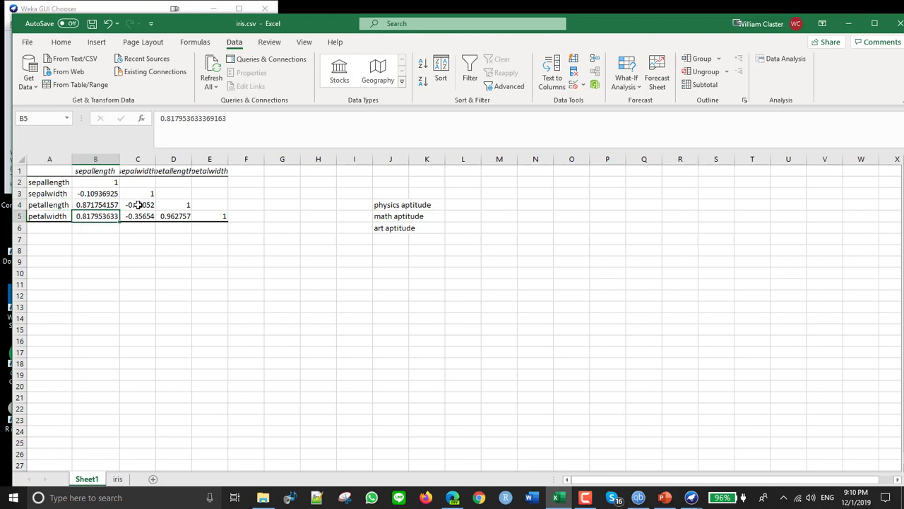
{"action": "left_click", "coordinate": [63, 205]}
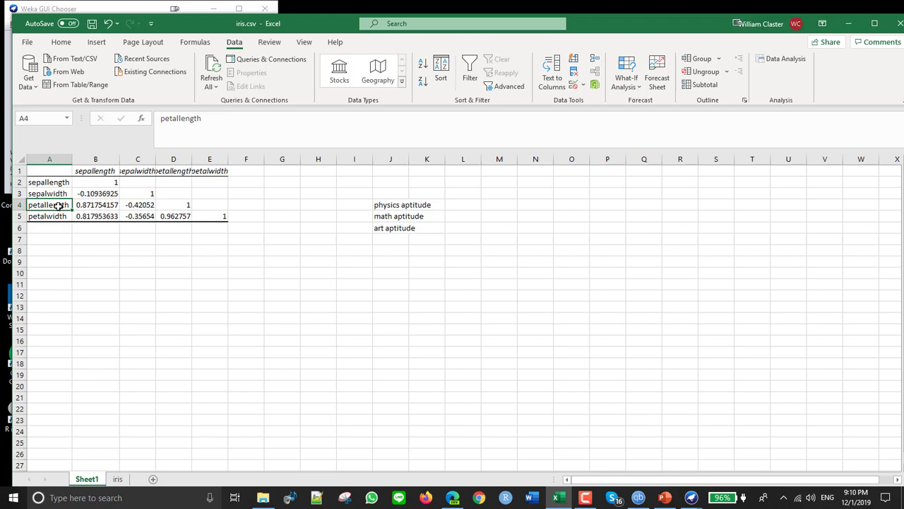
{"action": "double_click", "coordinate": [156, 159]}
{"action": "left_click", "coordinate": [152, 203]}
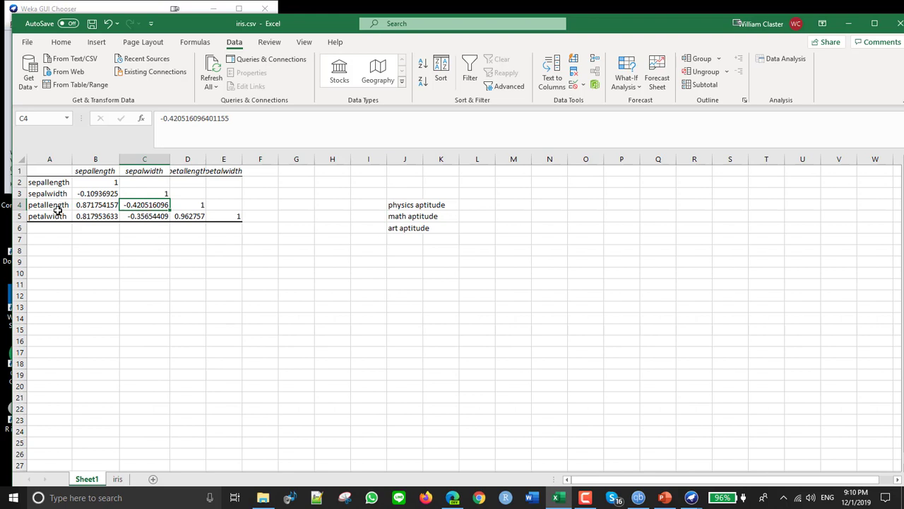
{"action": "left_click", "coordinate": [190, 216]}
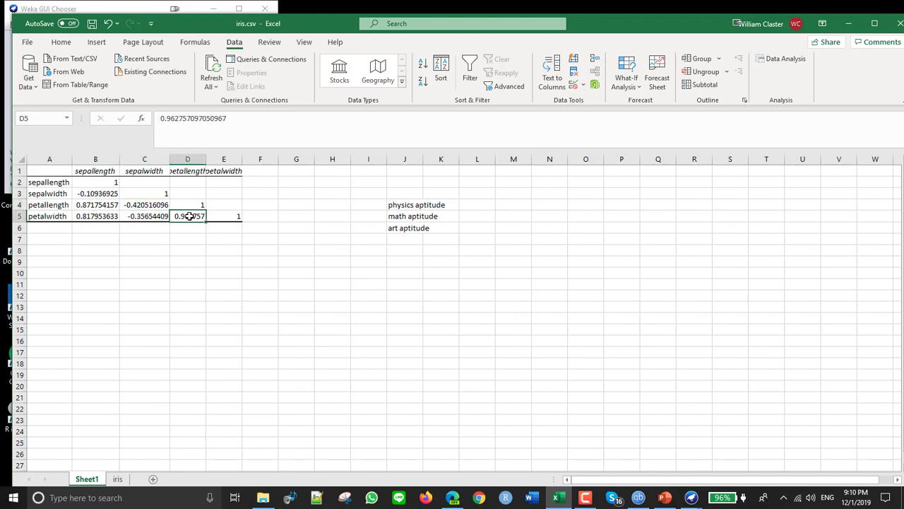
Widen column D to show its values fully and bring up Weka's PCA output.
{"action": "left_click_drag", "start_coordinate": [208, 160], "coordinate": [220, 159]}
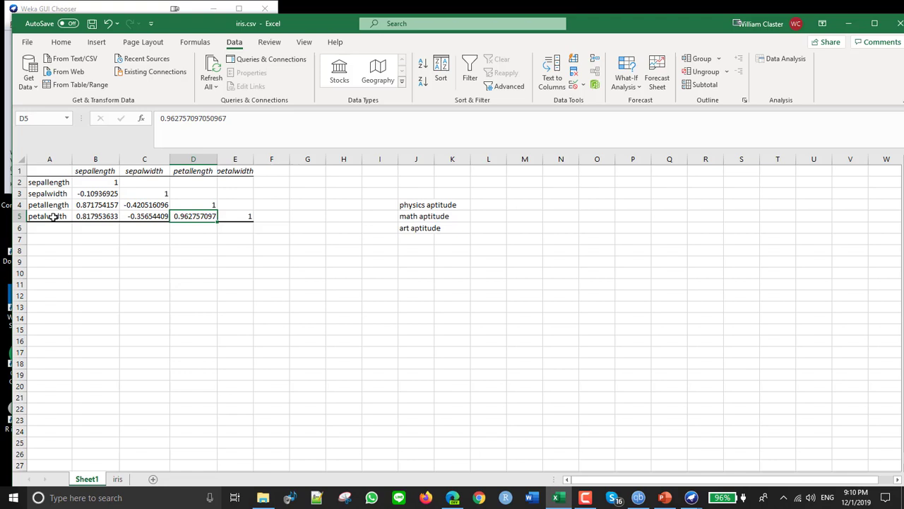
{"action": "left_click", "coordinate": [53, 217]}
{"action": "left_click", "coordinate": [240, 171]}
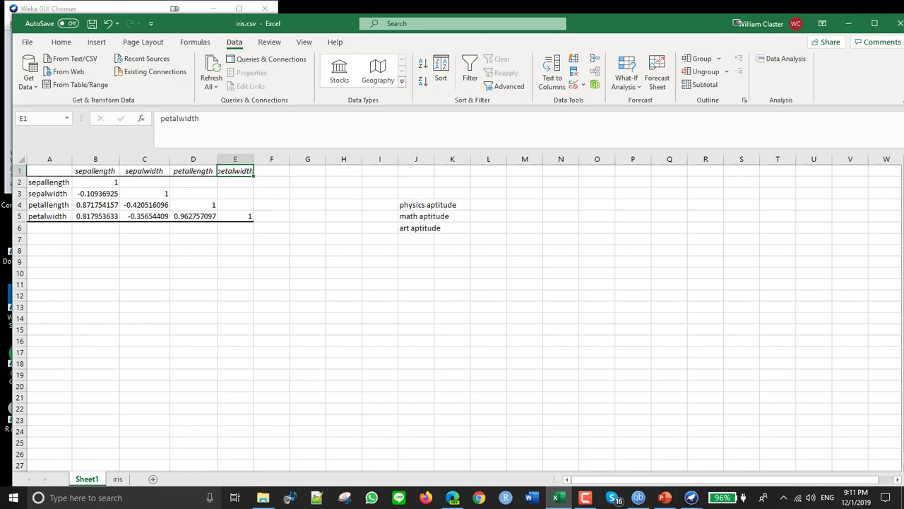
{"action": "left_click", "coordinate": [585, 497]}
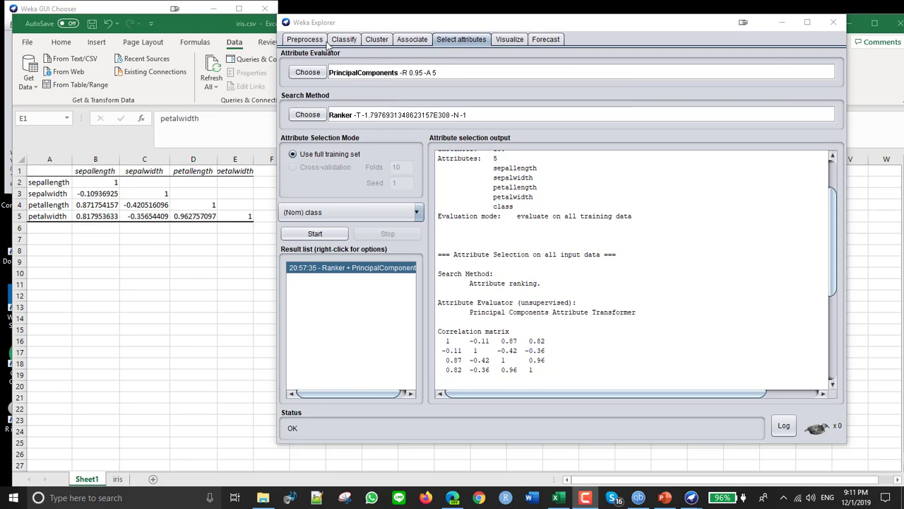
Switch from Preprocess back to Select attributes and browse then dismiss the attribute evaluator list.
{"action": "left_click", "coordinate": [305, 39]}
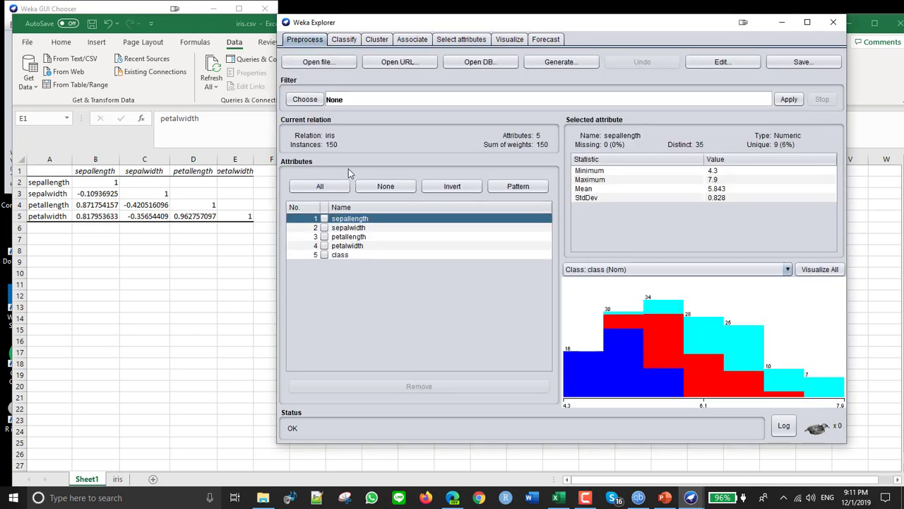
{"action": "left_click", "coordinate": [463, 40]}
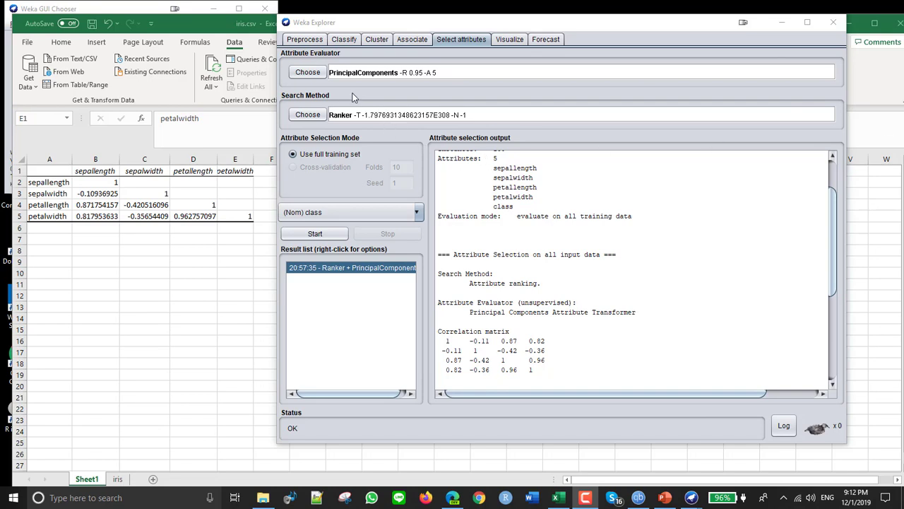
{"action": "left_click", "coordinate": [314, 75]}
{"action": "key", "text": "Escape"}
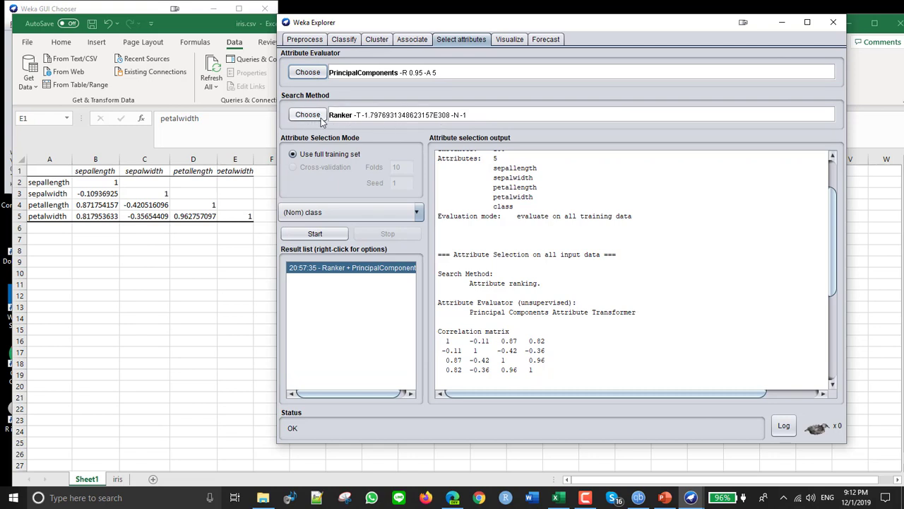
Dismiss the search method list, scroll through the PCA correlation matrix and eigenvectors, then minimize Weka.
{"action": "left_click", "coordinate": [315, 117]}
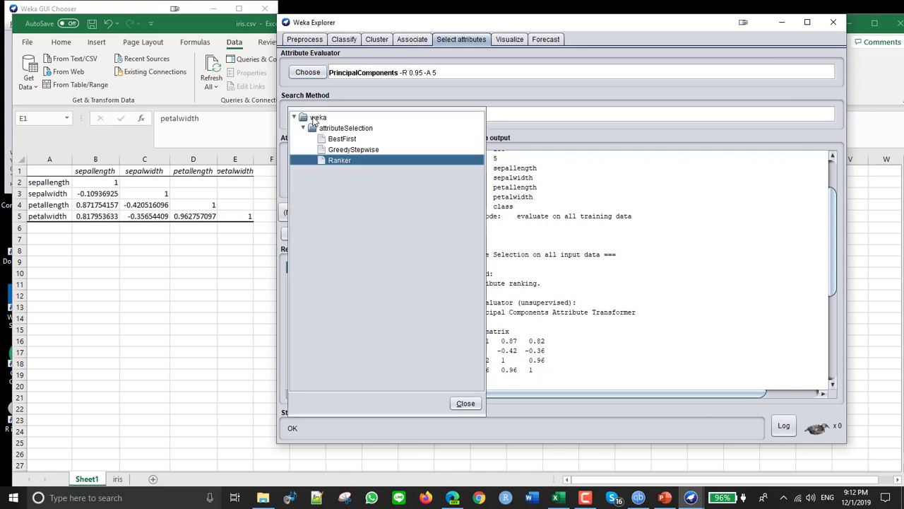
{"action": "left_click", "coordinate": [538, 103]}
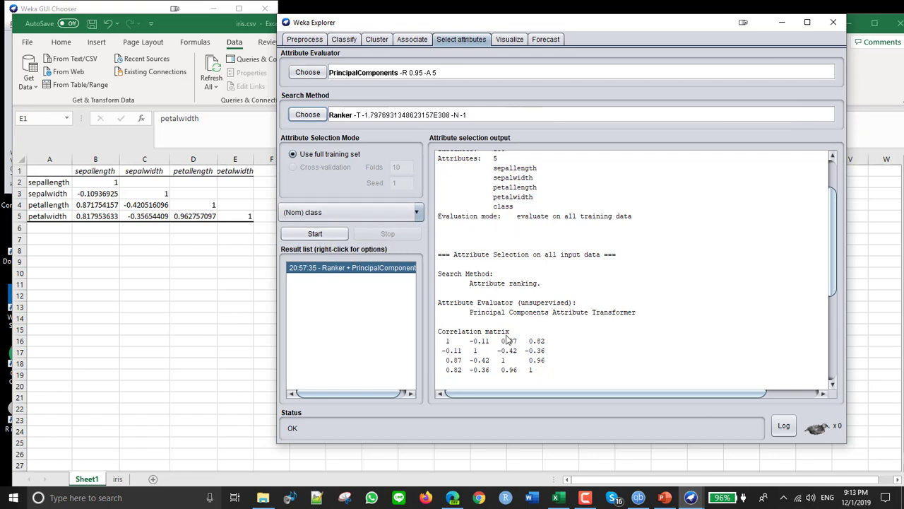
{"action": "scroll", "coordinate": [511, 332], "scroll_direction": "down", "scroll_amount": 6}
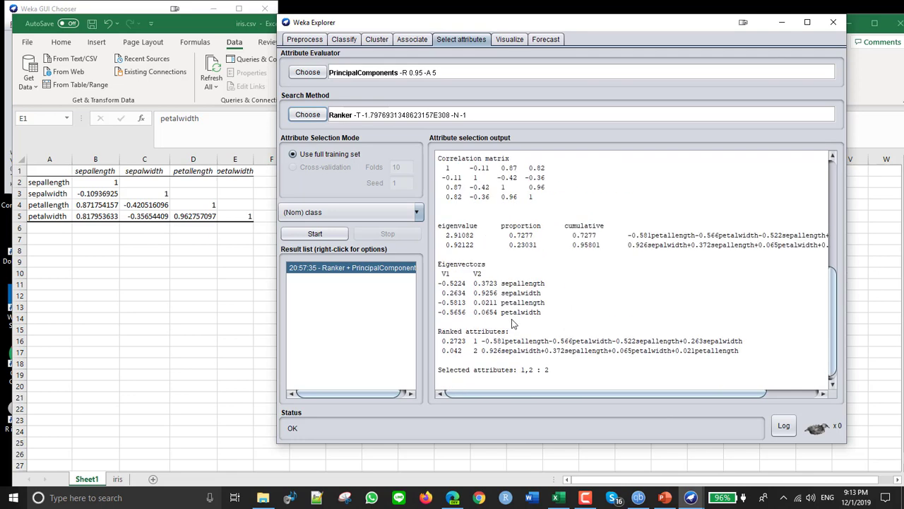
{"action": "scroll", "coordinate": [514, 323], "scroll_direction": "up", "scroll_amount": 4}
{"action": "scroll", "coordinate": [514, 323], "scroll_direction": "up", "scroll_amount": 2}
{"action": "scroll", "coordinate": [513, 323], "scroll_direction": "down", "scroll_amount": 1}
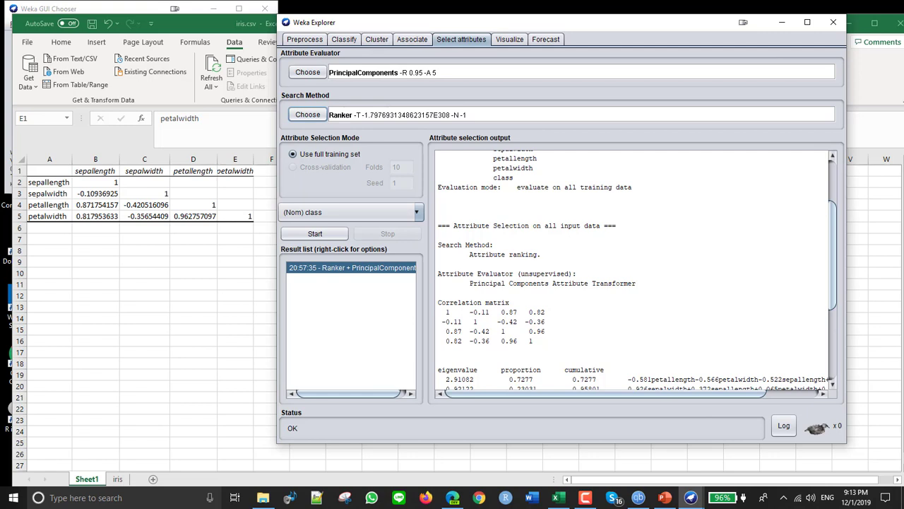
{"action": "left_click", "coordinate": [782, 22]}
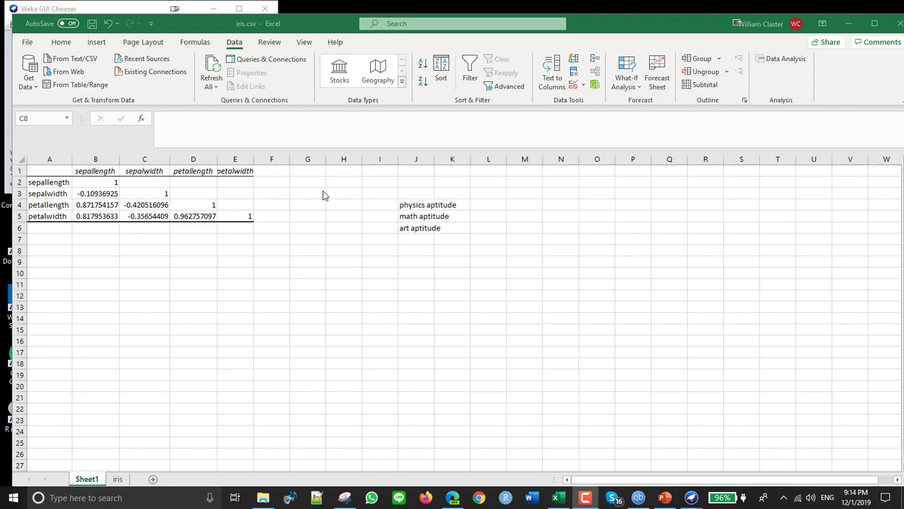